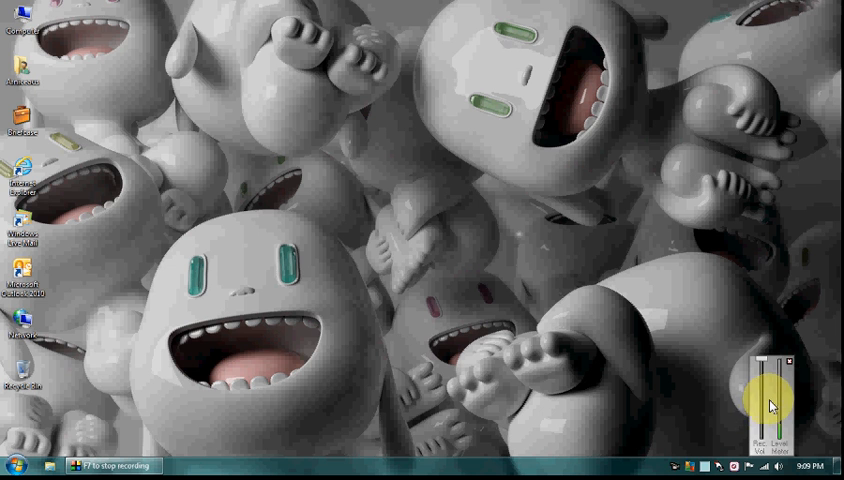
Step: Browse Start > FTP > Applications and open uTorrent IP Filter updater.zip to show README and updater.exe
click(788, 362)
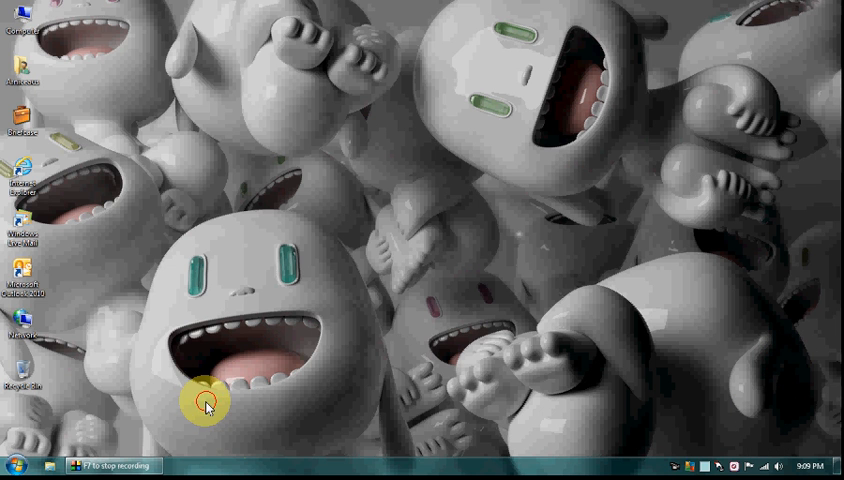
click(16, 466)
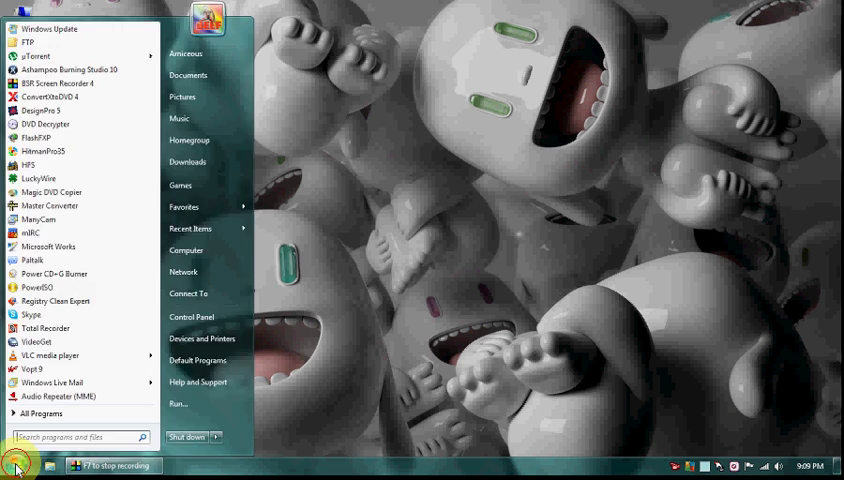
click(44, 46)
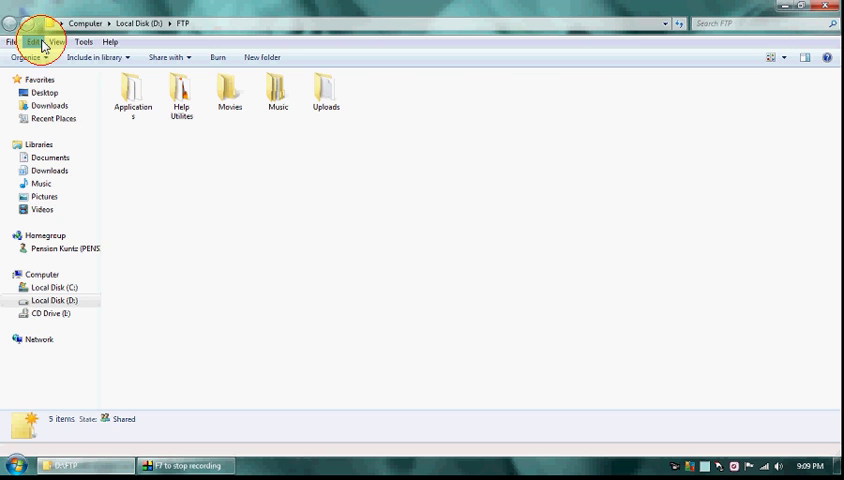
double_click(141, 94)
scroll(561, 367, down, 10)
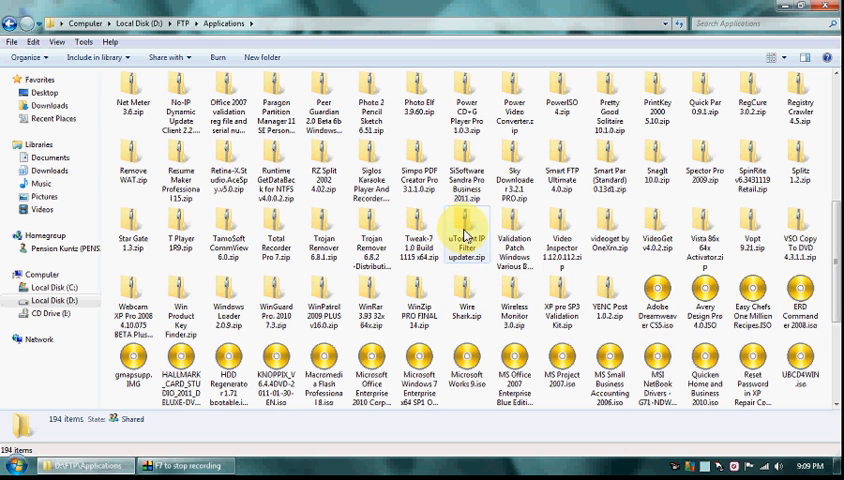
double_click(474, 263)
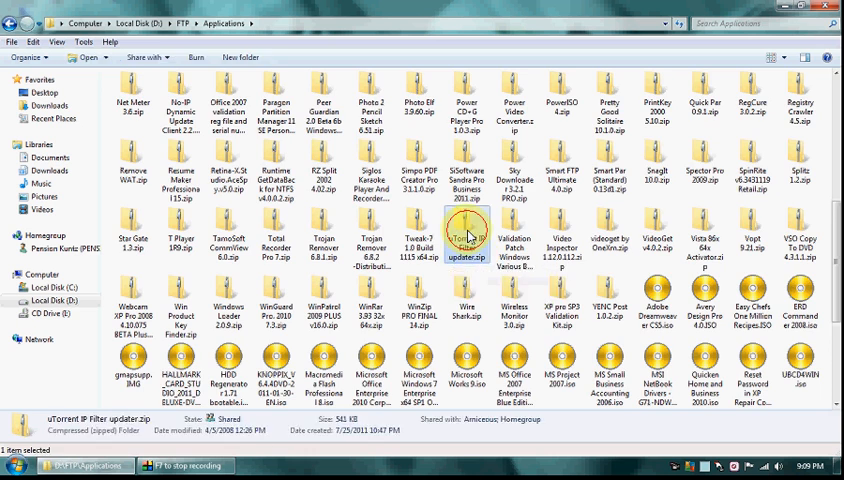
Step: Run uTorrent IP Filter updater.exe from inside the zip without extracting, then close Explorer
click(153, 95)
double_click(153, 95)
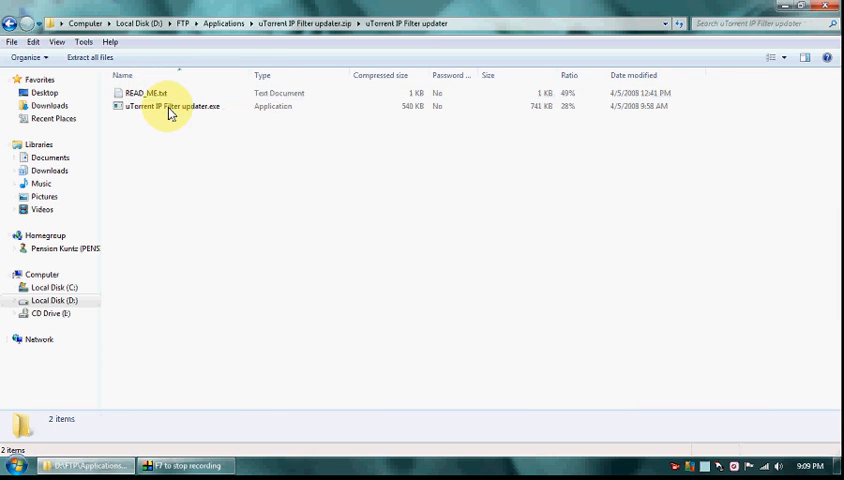
double_click(154, 107)
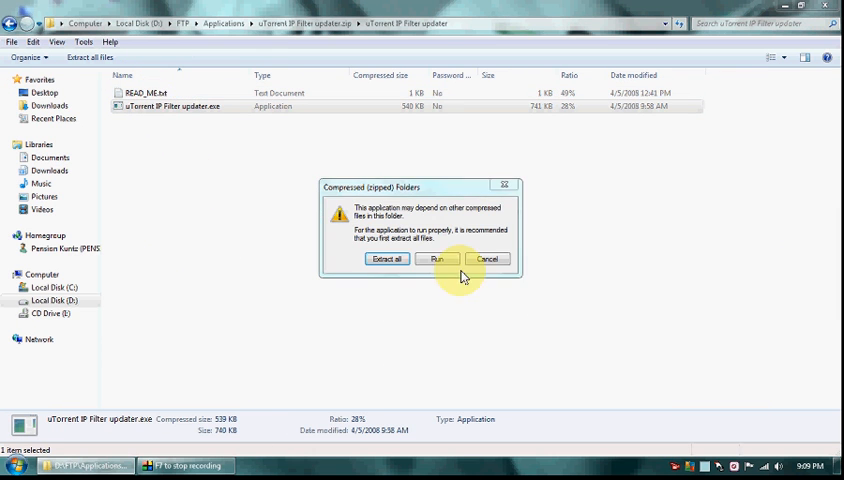
click(431, 260)
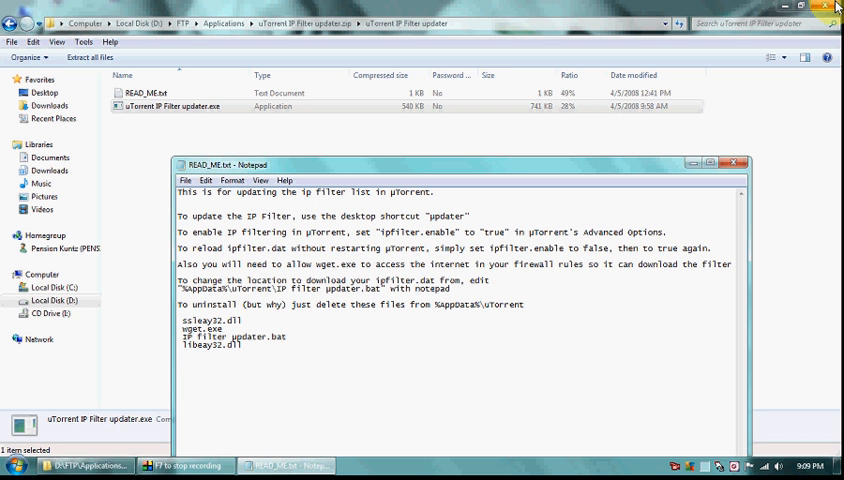
click(836, 6)
Step: Close the README, recycle the update shortcut and empty the Recycle Bin permanently
click(737, 163)
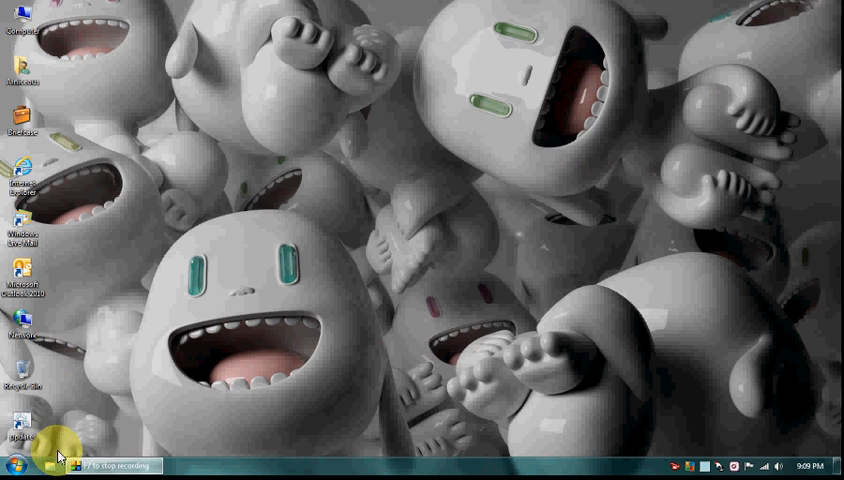
drag(20, 425, 20, 372)
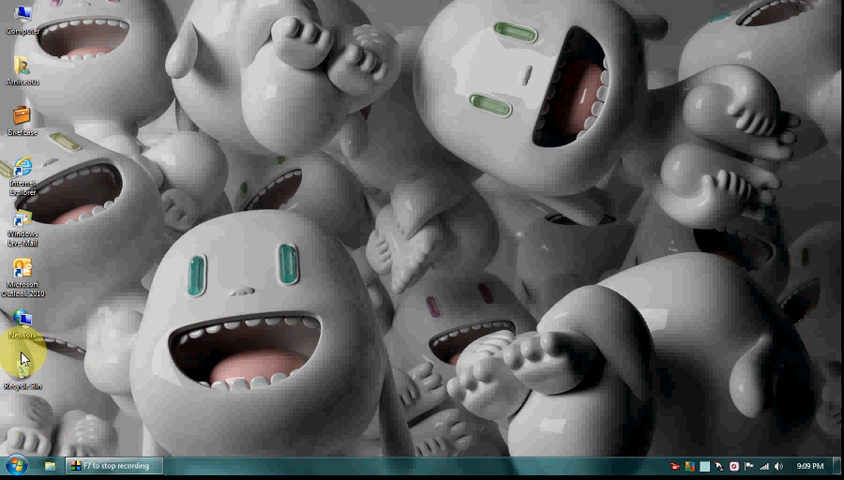
right_click(20, 372)
click(100, 323)
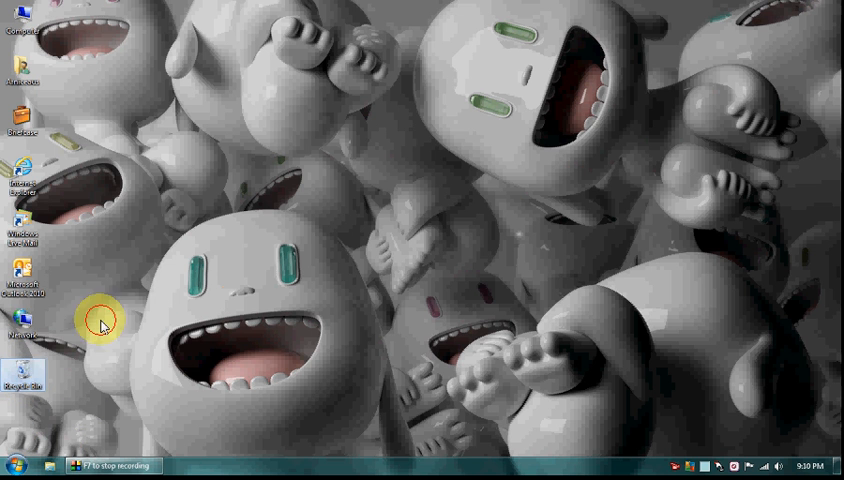
click(467, 287)
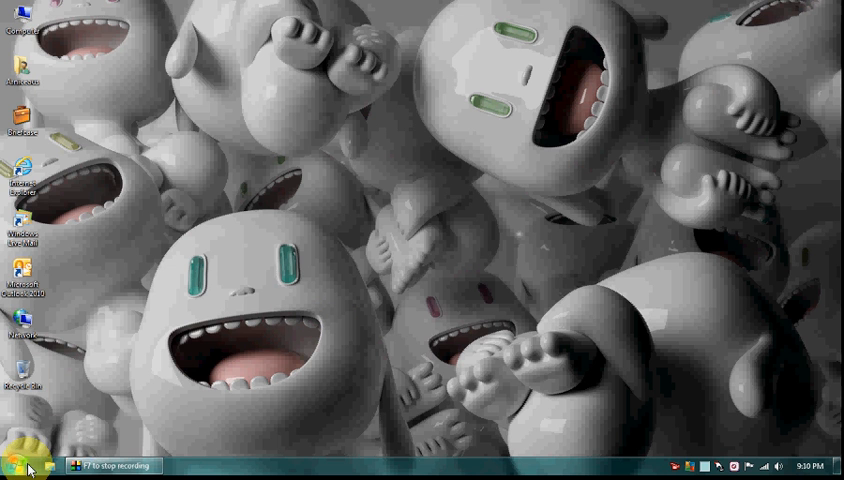
Step: Use Start > Run with %appdata% to open the AppData Roaming folder
click(22, 465)
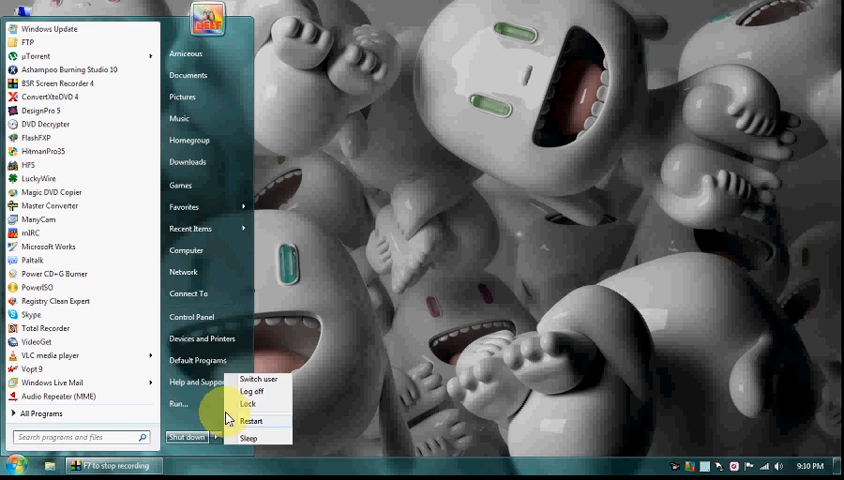
click(214, 406)
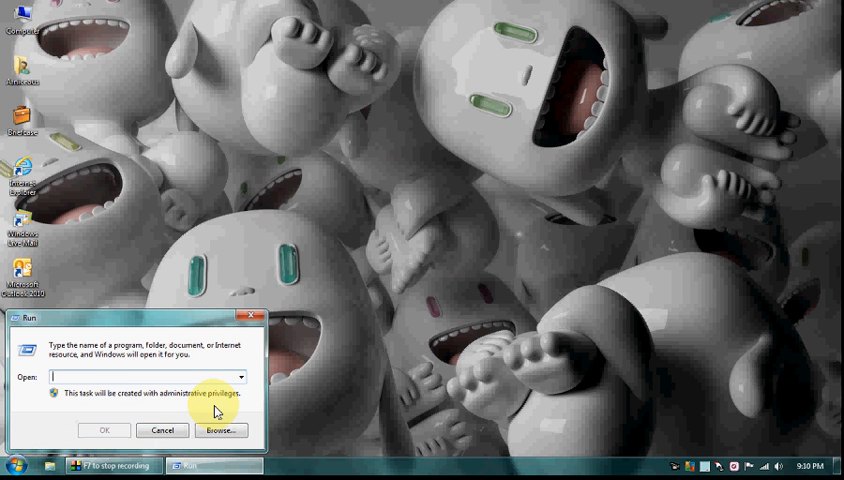
text(%appdata%)
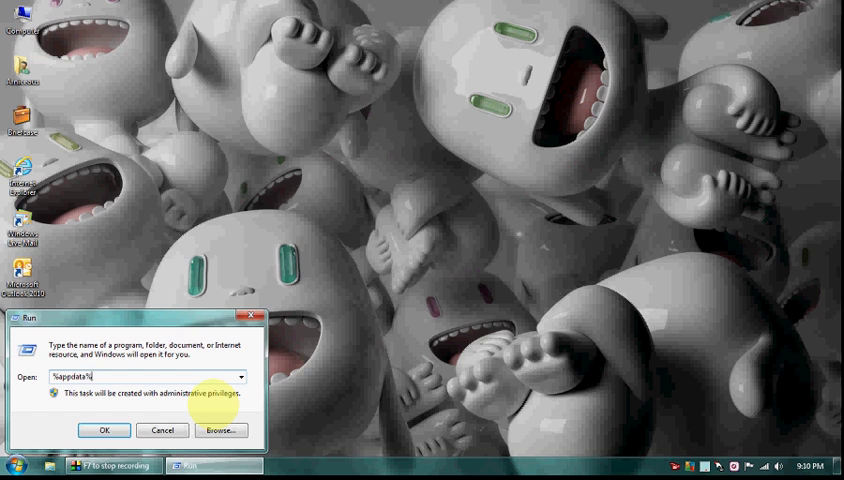
key(Return)
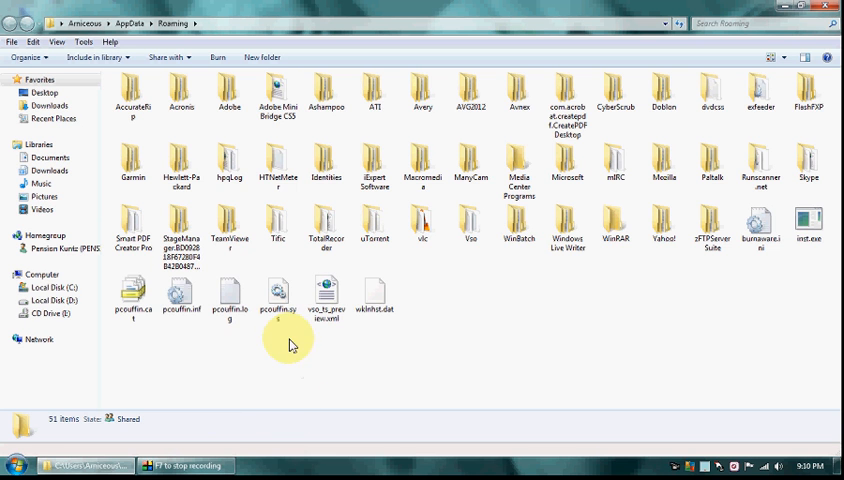
Step: Run IP filter updater.bat in the uTorrent AppData folder, then close Explorer
double_click(374, 224)
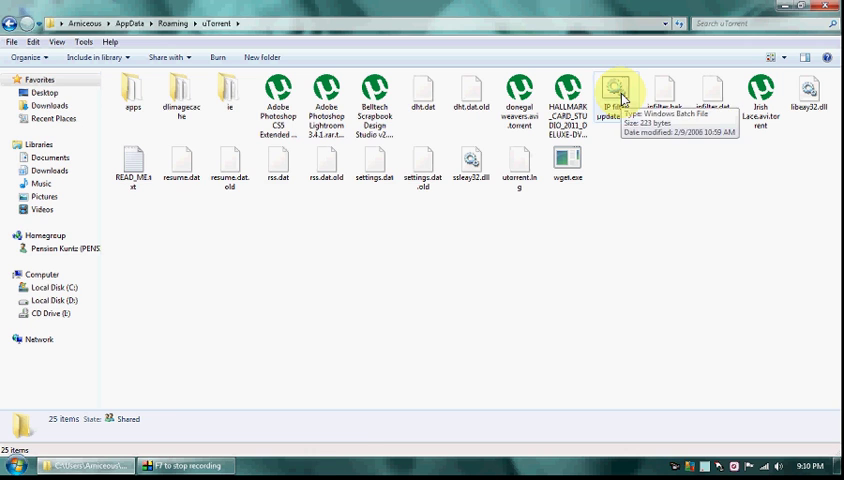
double_click(617, 95)
click(828, 6)
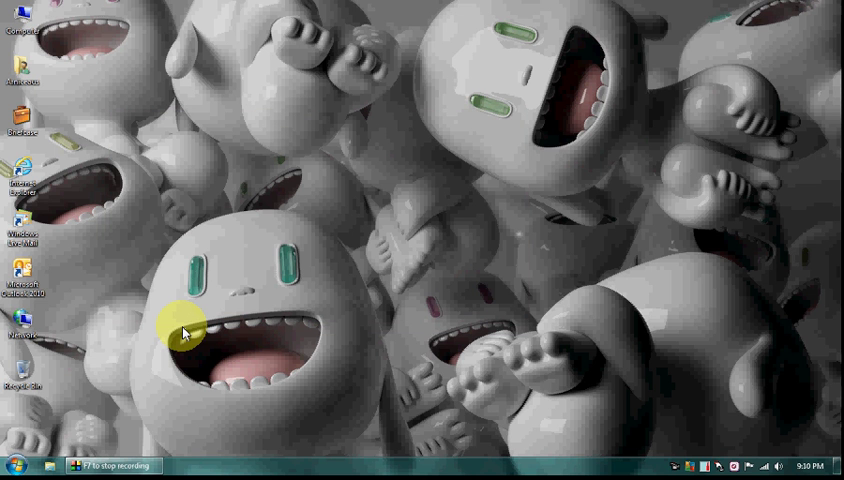
Step: Launch uTorrent from Start, view its empty Torrents (0) list, then close it to the desktop
click(17, 466)
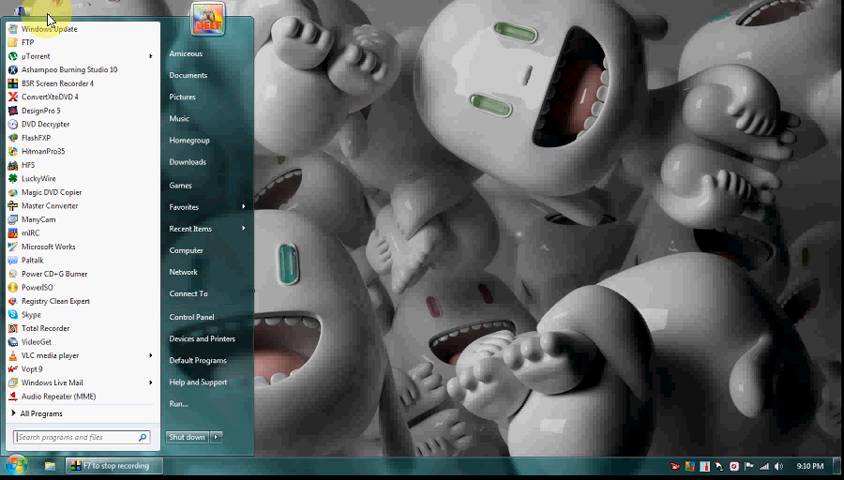
click(316, 135)
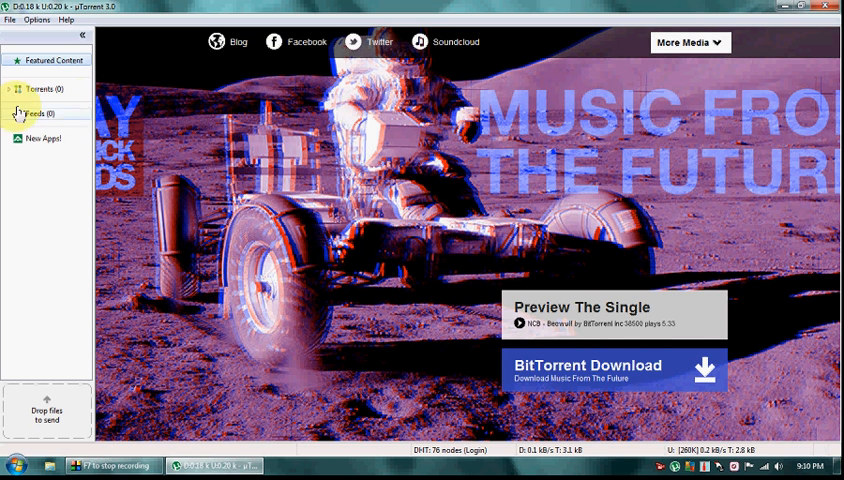
click(40, 93)
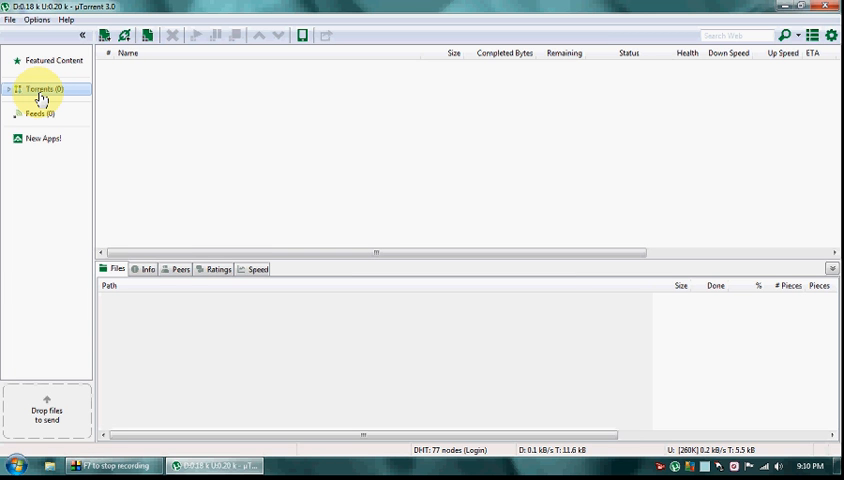
click(826, 6)
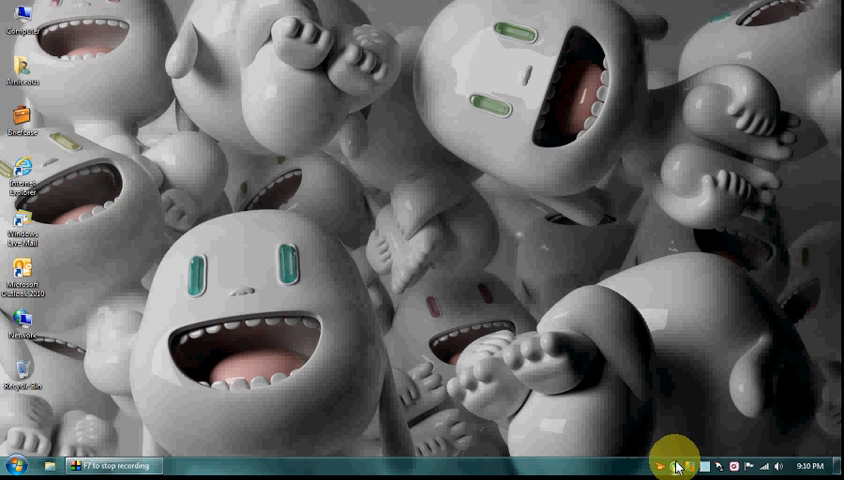
right_click(679, 468)
click(673, 463)
right_click(673, 463)
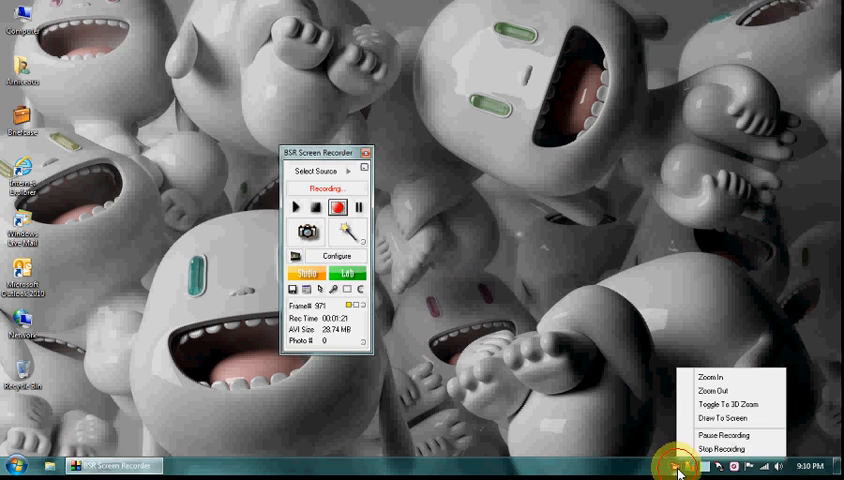